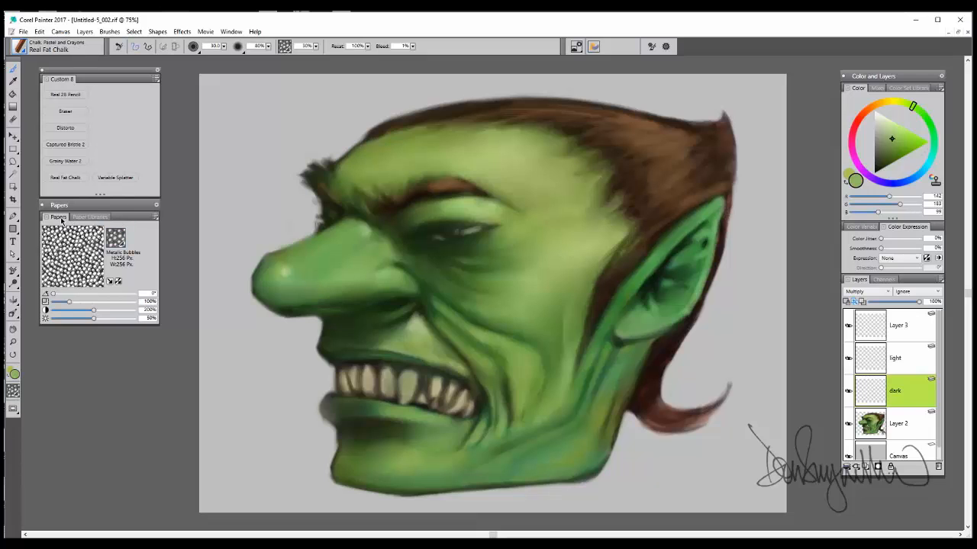
# - Choose the Metallic Bubbles texture from the Painter 2015 papers
pyautogui.click(231, 31)
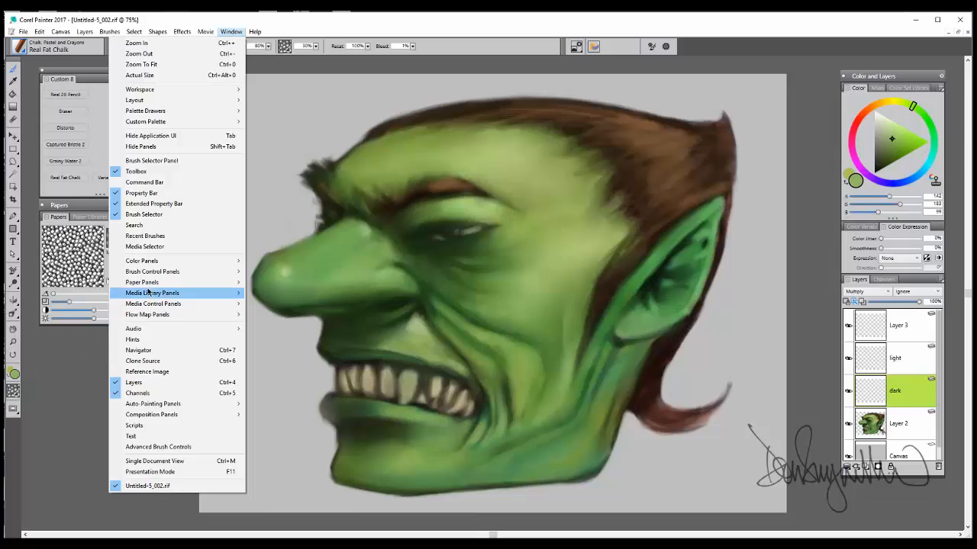
pyautogui.moveTo(147, 288)
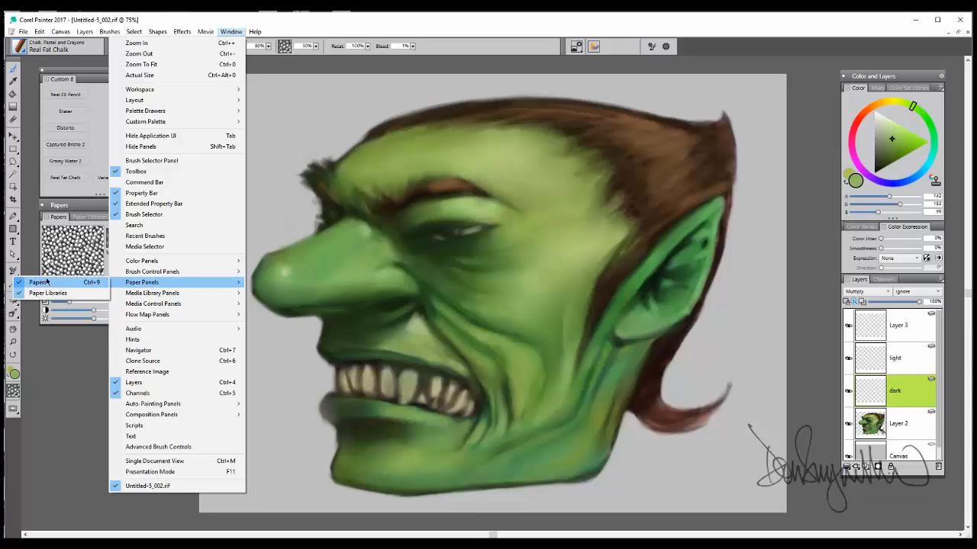
pyautogui.click(72, 206)
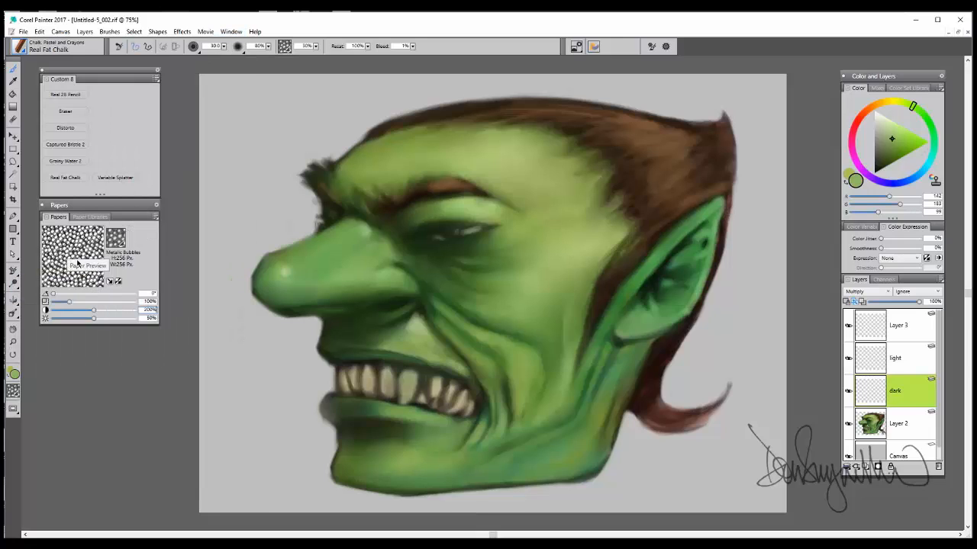
pyautogui.click(116, 239)
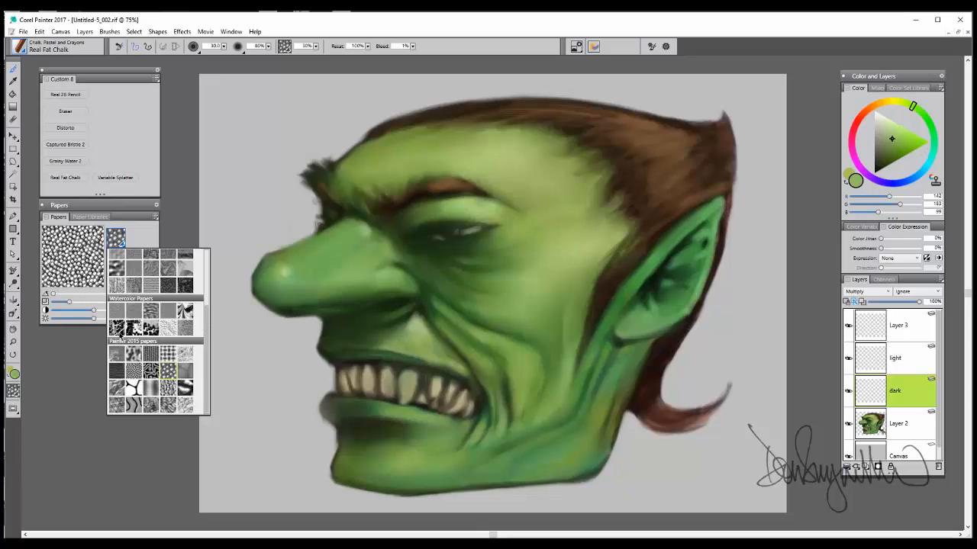
pyautogui.click(166, 373)
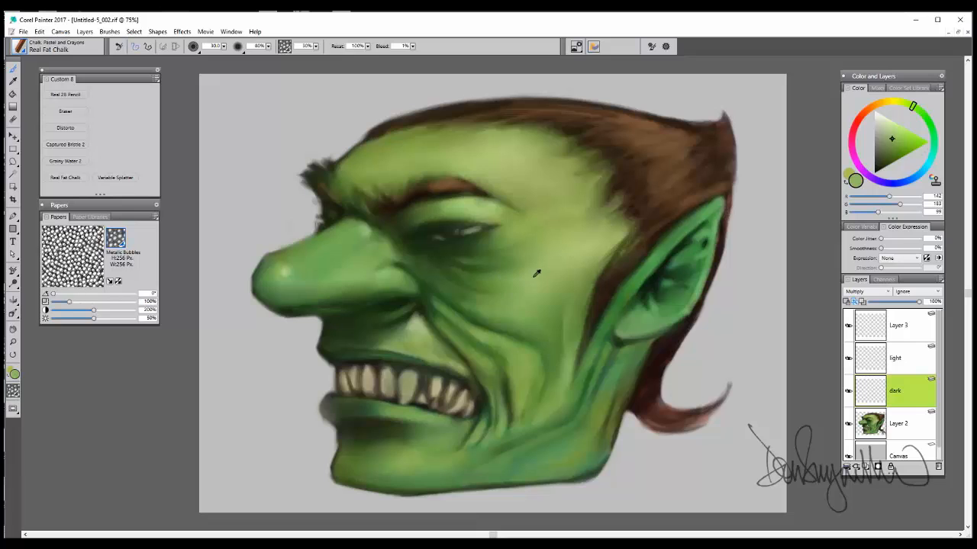
# - Brush green bubble texture over the cheek, forehead and nose on the dark layer using Real Fat Chalk at size 84
pyautogui.moveTo(533, 290)
pyautogui.mouseDown()
pyautogui.moveTo(548, 315)
pyautogui.moveTo(556, 266)
pyautogui.moveTo(501, 316)
pyautogui.moveTo(447, 266)
pyautogui.mouseUp()
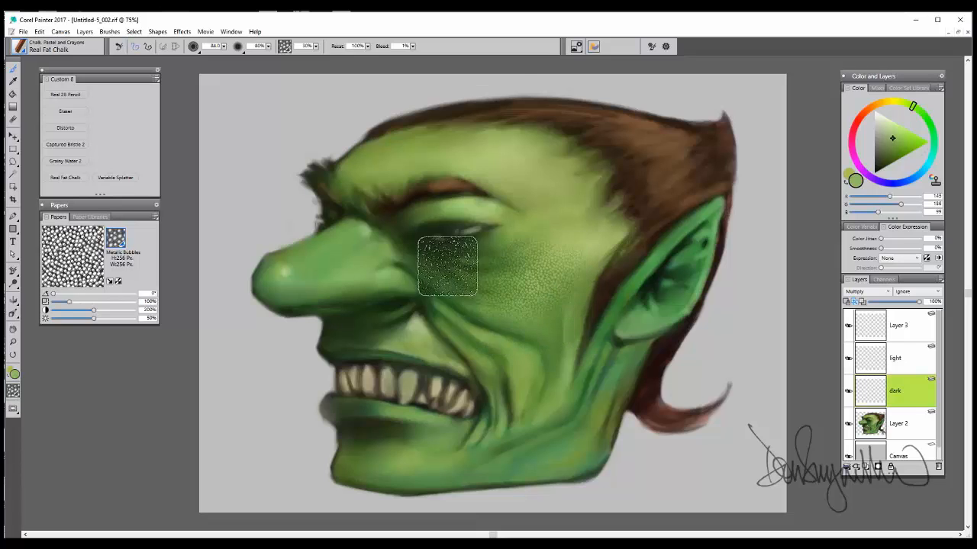
pyautogui.moveTo(388, 272)
pyautogui.mouseDown()
pyautogui.moveTo(256, 290)
pyautogui.moveTo(314, 272)
pyautogui.moveTo(417, 211)
pyautogui.moveTo(463, 167)
pyautogui.moveTo(348, 206)
pyautogui.mouseUp()
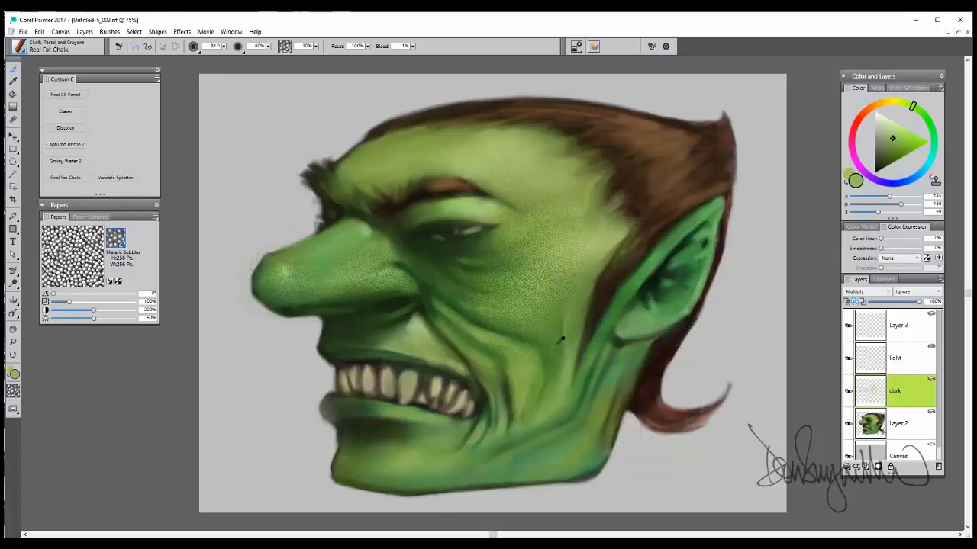
pyautogui.keyDown('alt'); pyautogui.click(632, 305); pyautogui.keyUp('alt')
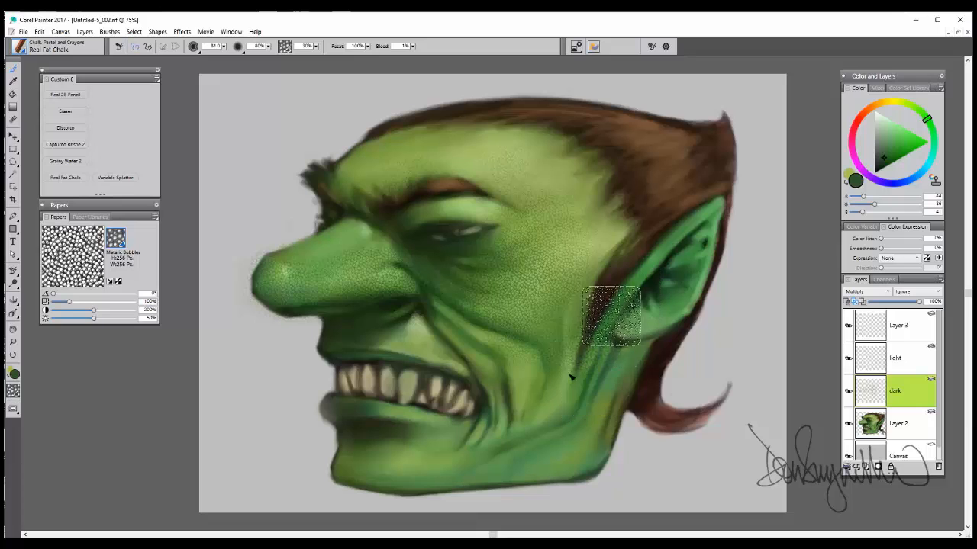
pyautogui.moveTo(534, 404)
pyautogui.mouseDown()
pyautogui.moveTo(372, 151)
pyautogui.moveTo(578, 152)
pyautogui.moveTo(578, 190)
pyautogui.moveTo(488, 176)
pyautogui.moveTo(605, 219)
pyautogui.moveTo(514, 292)
pyautogui.moveTo(559, 341)
pyautogui.mouseUp()
pyautogui.moveTo(364, 263)
pyautogui.mouseDown()
pyautogui.moveTo(323, 257)
pyautogui.moveTo(264, 277)
pyautogui.mouseUp()
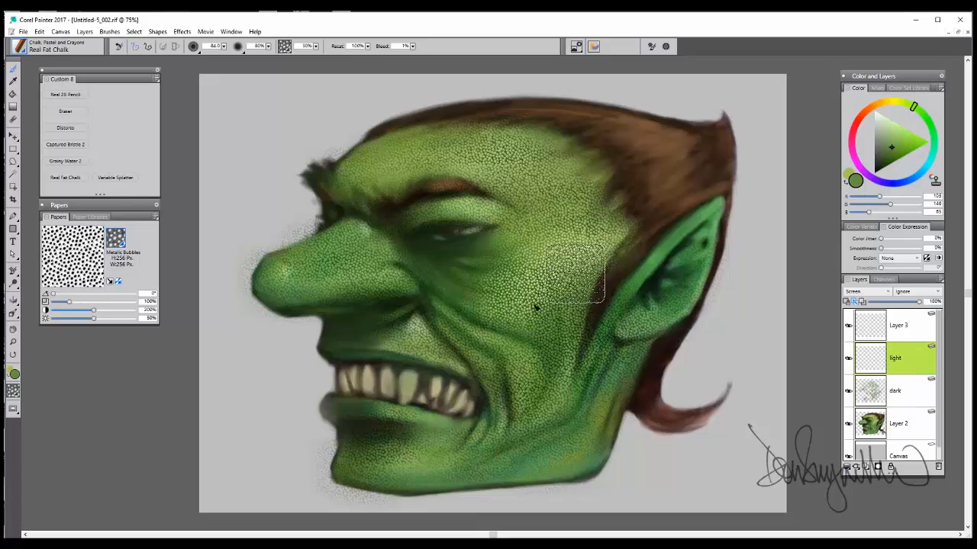
# - With the paper inverted and the dark layer hidden, brush light dotted texture over the nose, brow and cheek on the light layer
pyautogui.hotkey('ctrl', '+')
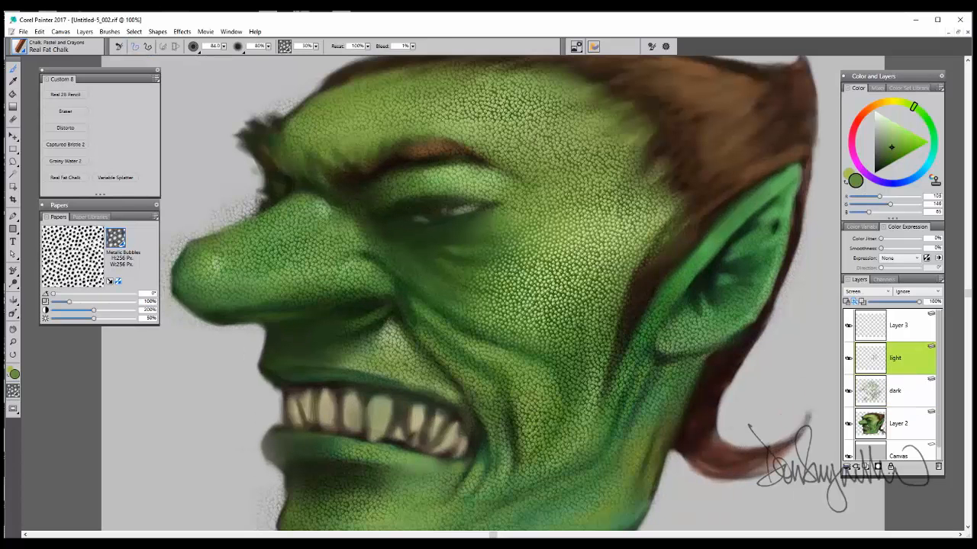
pyautogui.moveTo(307, 269)
pyautogui.mouseDown()
pyautogui.moveTo(297, 240)
pyautogui.moveTo(229, 261)
pyautogui.mouseUp()
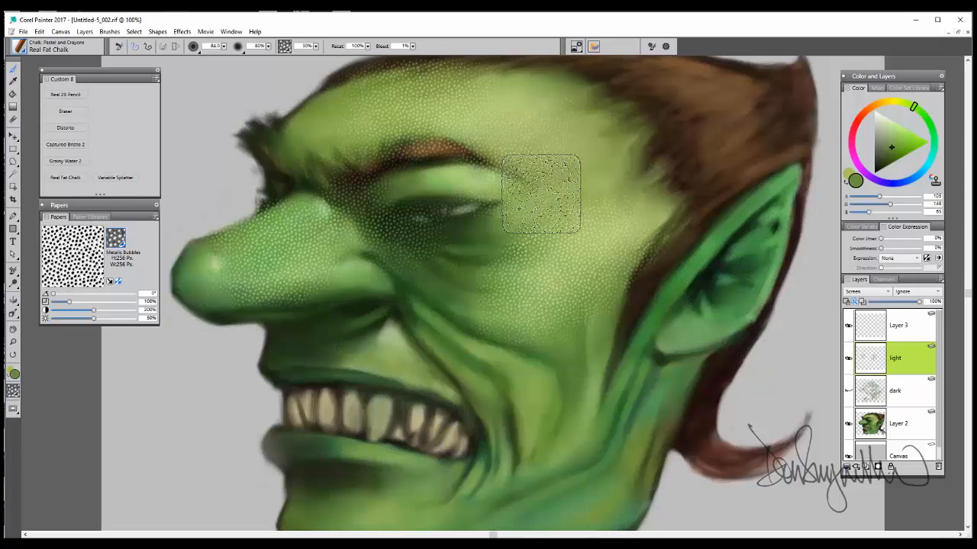
pyautogui.moveTo(458, 255)
pyautogui.mouseDown()
pyautogui.moveTo(485, 373)
pyautogui.moveTo(358, 347)
pyautogui.moveTo(457, 360)
pyautogui.mouseUp()
# - Extend the light dotted texture across the chin, jaw, neck and forehead on the light layer
pyautogui.moveTo(479, 473); pyautogui.dragTo(534, 343)
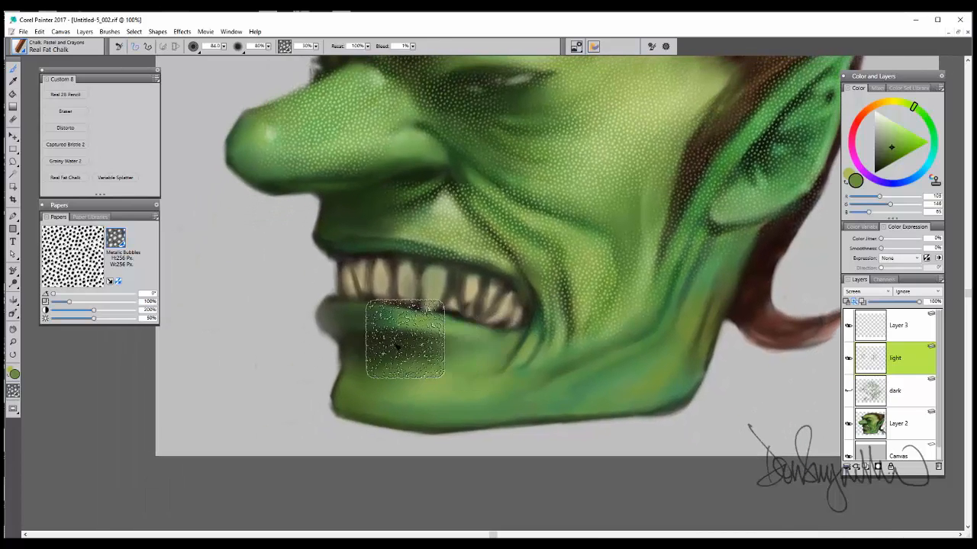
pyautogui.moveTo(403, 343)
pyautogui.mouseDown()
pyautogui.moveTo(415, 386)
pyautogui.moveTo(496, 358)
pyautogui.mouseUp()
pyautogui.moveTo(640, 313)
pyautogui.mouseDown()
pyautogui.moveTo(663, 343)
pyautogui.moveTo(678, 323)
pyautogui.mouseUp()
pyautogui.moveTo(678, 323); pyautogui.dragTo(718, 254)
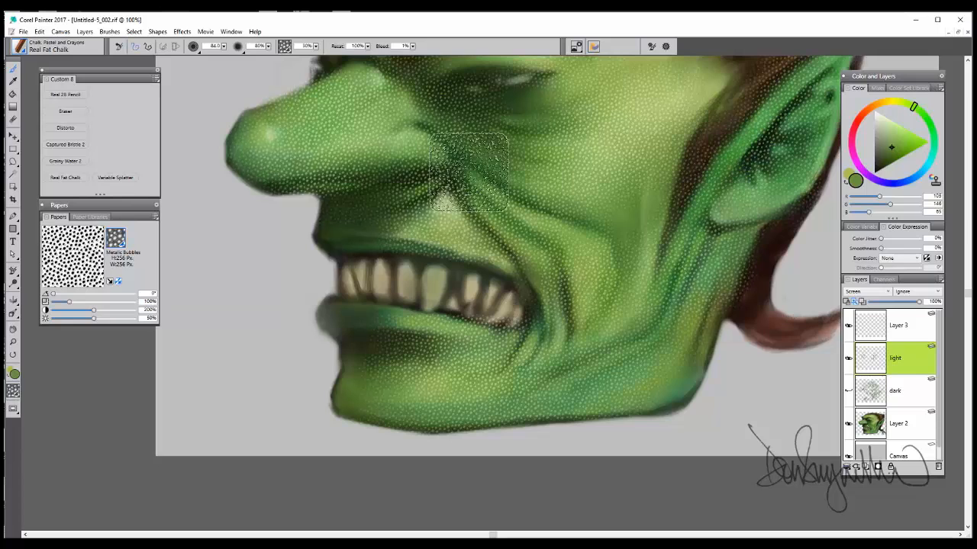
pyautogui.moveTo(447, 187)
pyautogui.mouseDown()
pyautogui.moveTo(560, 173)
pyautogui.moveTo(469, 356)
pyautogui.mouseUp()
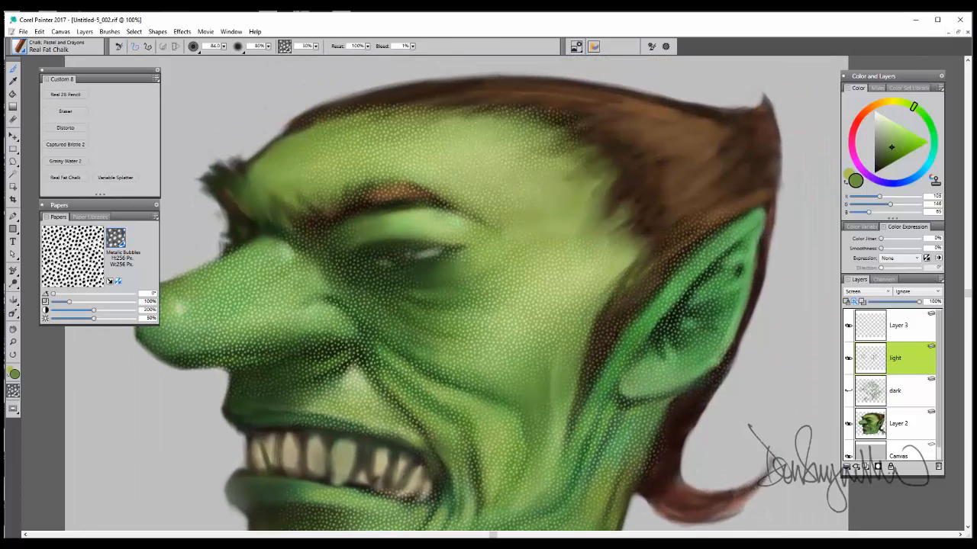
pyautogui.moveTo(427, 152)
pyautogui.mouseDown()
pyautogui.moveTo(496, 199)
pyautogui.moveTo(525, 279)
pyautogui.moveTo(512, 319)
pyautogui.mouseUp()
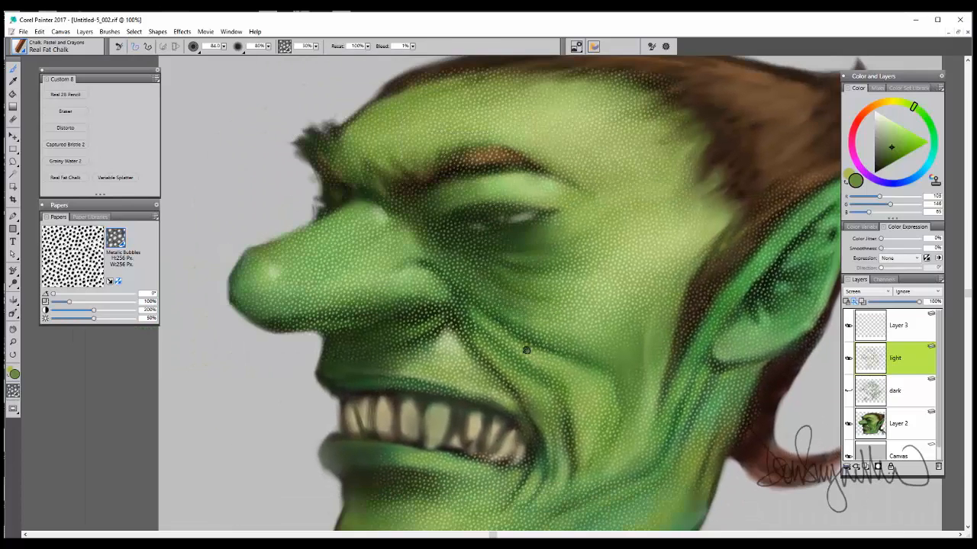
pyautogui.scroll(-2, 516, 229)
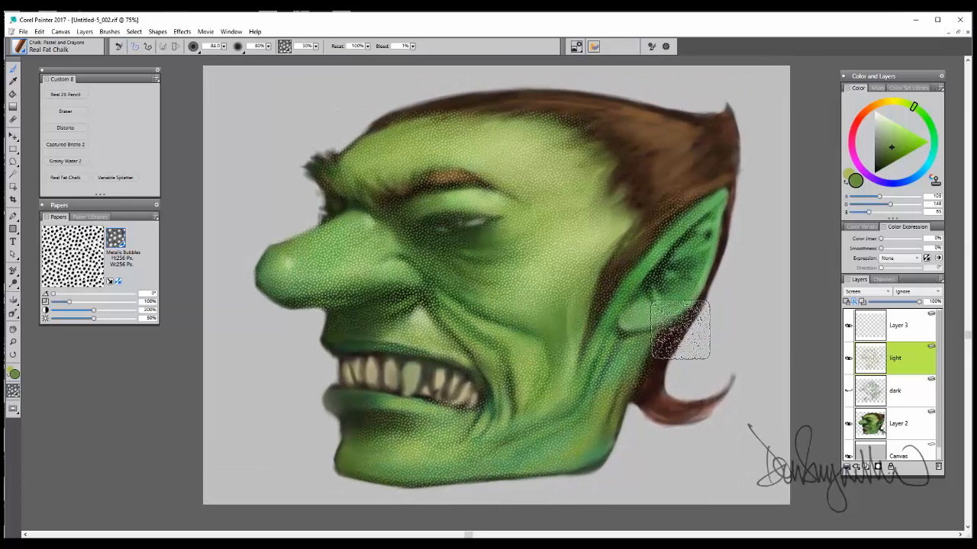
# - Set the light layer's opacity to 45%, show the dark layer again and set its opacity to 55%
pyautogui.moveTo(918, 301); pyautogui.dragTo(892, 302)
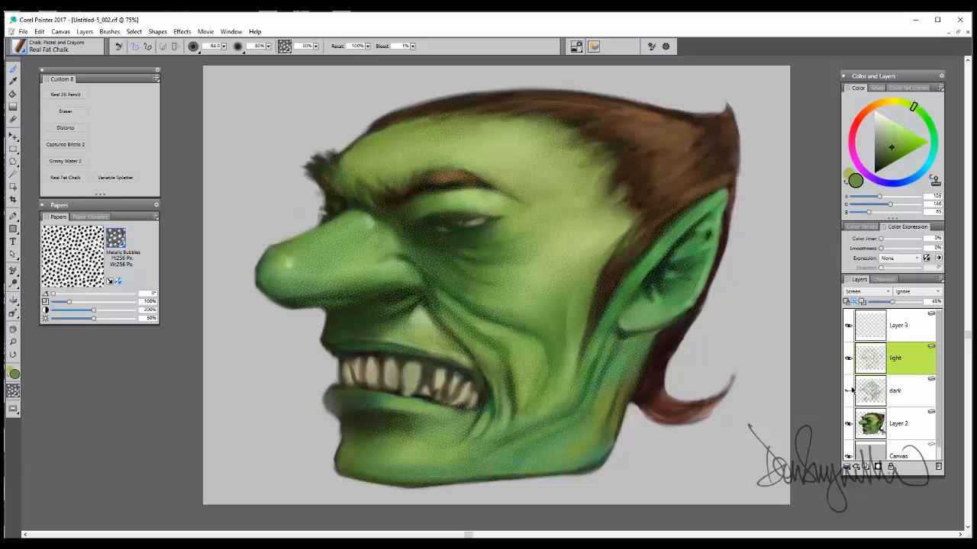
pyautogui.click(849, 390)
pyautogui.click(912, 400)
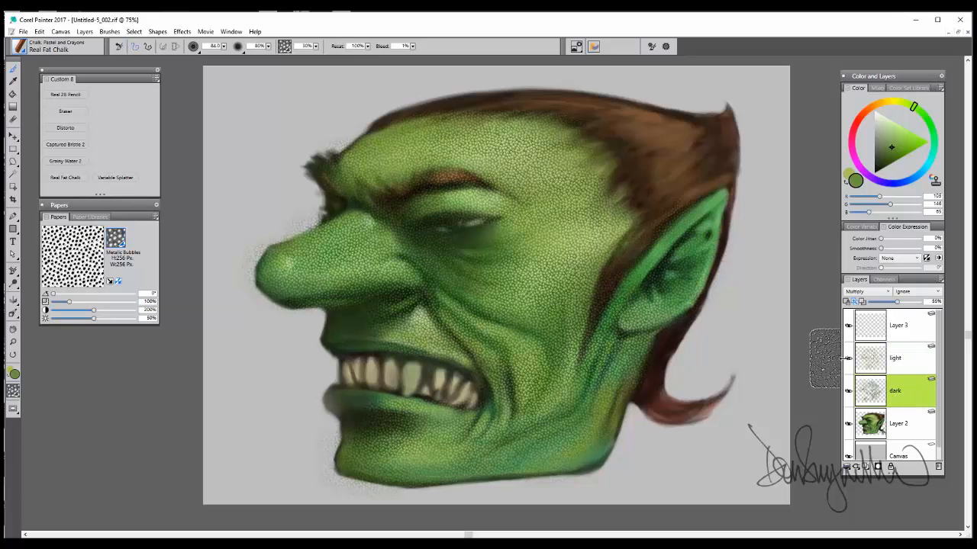
# - Hide the light layer, set the dark layer's opacity to 49% and erase the dark texture from the nose highlights
pyautogui.click(847, 358)
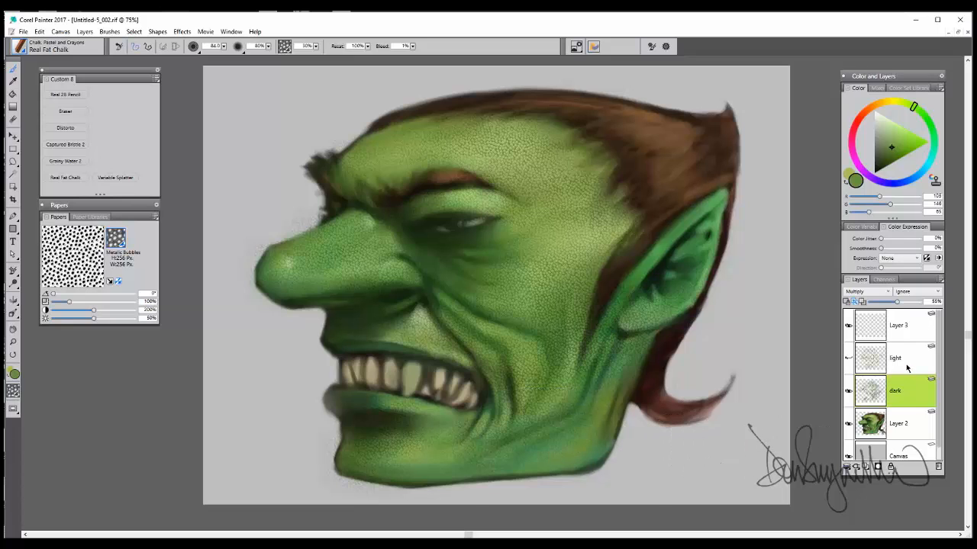
pyautogui.click(69, 113)
pyautogui.hotkey('ctrl', '+')
pyautogui.moveTo(270, 261); pyautogui.dragTo(290, 241)
pyautogui.moveTo(897, 302); pyautogui.dragTo(894, 302)
pyautogui.moveTo(210, 251); pyautogui.dragTo(352, 267)
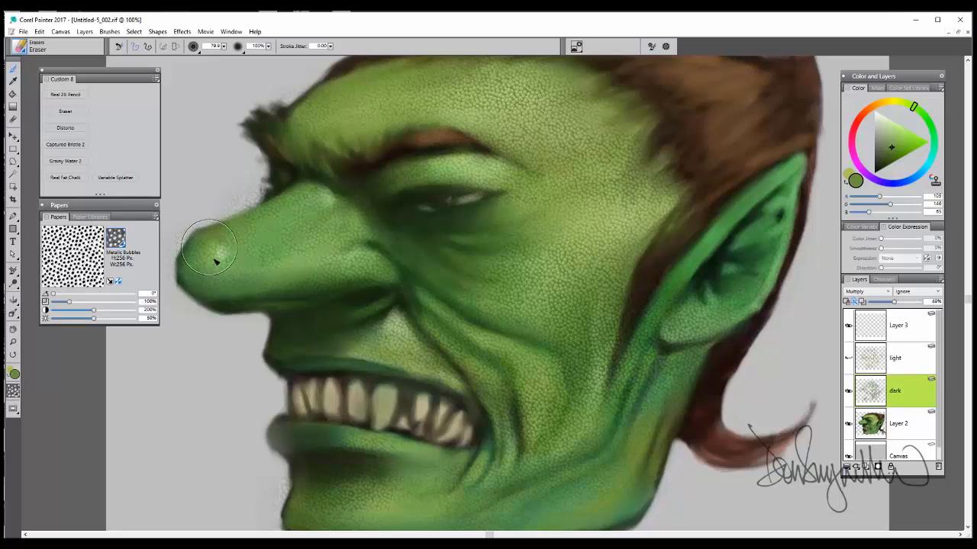
# - Erase the dark layer's texture from the highlighted areas of the forehead, temple, cheek and mouth folds
pyautogui.moveTo(458, 91); pyautogui.dragTo(568, 128)
pyautogui.moveTo(618, 198); pyautogui.dragTo(515, 294)
pyautogui.moveTo(599, 351); pyautogui.dragTo(541, 442)
pyautogui.moveTo(393, 355); pyautogui.dragTo(401, 332)
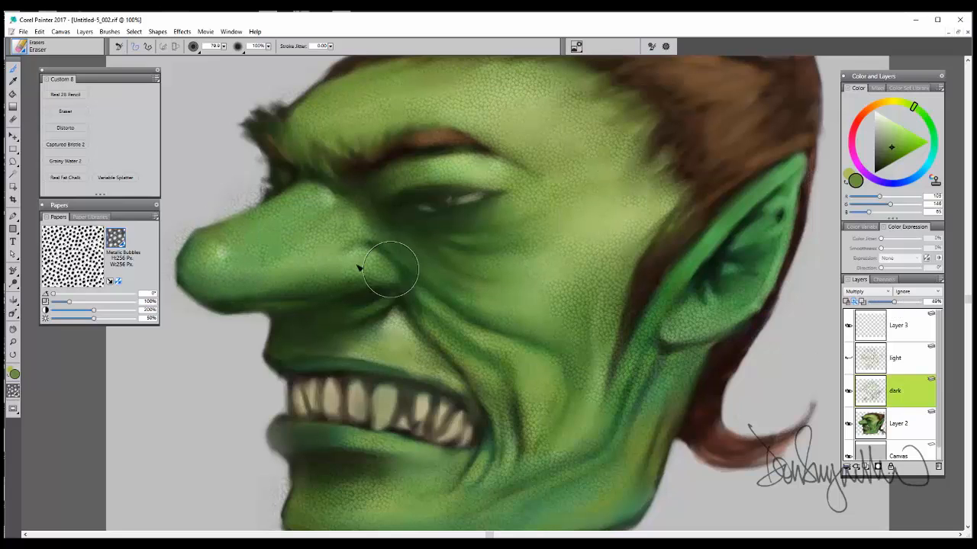
pyautogui.moveTo(469, 449)
pyautogui.mouseDown()
pyautogui.moveTo(492, 373)
pyautogui.moveTo(535, 429)
pyautogui.moveTo(504, 390)
pyautogui.mouseUp()
pyautogui.moveTo(502, 318); pyautogui.dragTo(553, 354)
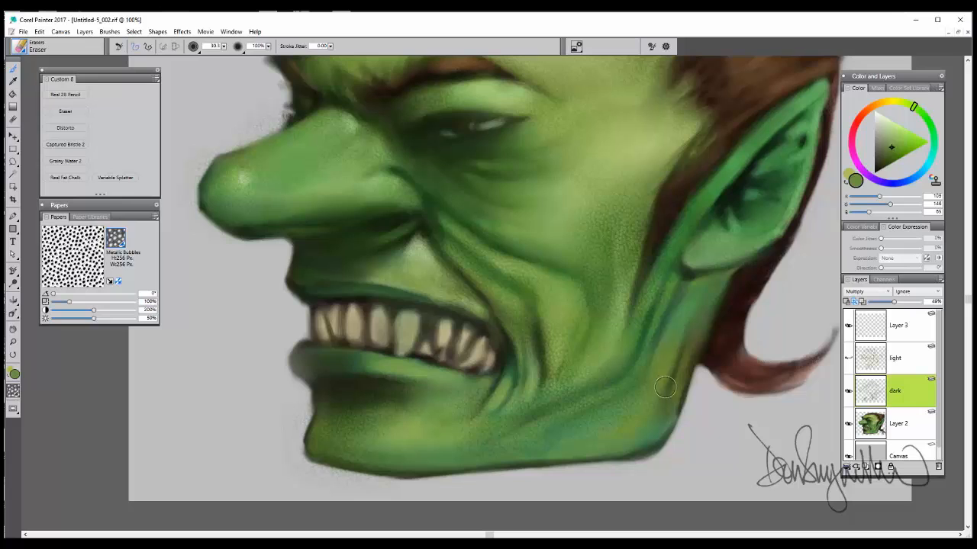
# - Erase more of the dark layer's texture along the neck, jaw, brow and cheek, and clean up the spill outside the face
pyautogui.moveTo(665, 391); pyautogui.dragTo(547, 437)
pyautogui.moveTo(268, 108); pyautogui.dragTo(303, 260)
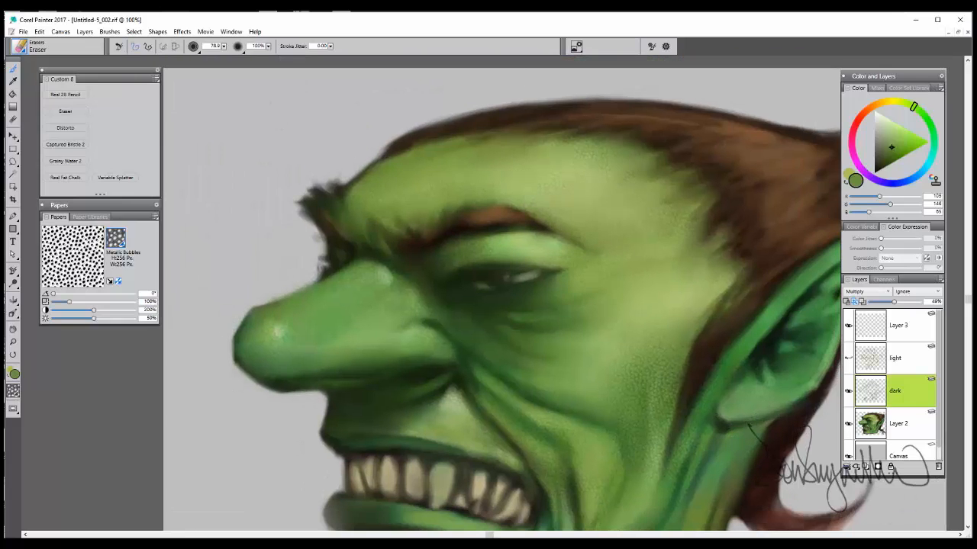
pyautogui.moveTo(486, 496); pyautogui.dragTo(448, 370)
pyautogui.hotkey('ctrl', '-')
pyautogui.moveTo(573, 257)
pyautogui.mouseDown()
pyautogui.moveTo(496, 383)
pyautogui.moveTo(527, 282)
pyautogui.moveTo(509, 301)
pyautogui.mouseUp()
pyautogui.moveTo(501, 238); pyautogui.dragTo(510, 253)
pyautogui.hotkey('ctrl', '-')
pyautogui.moveTo(516, 375); pyautogui.dragTo(512, 363)
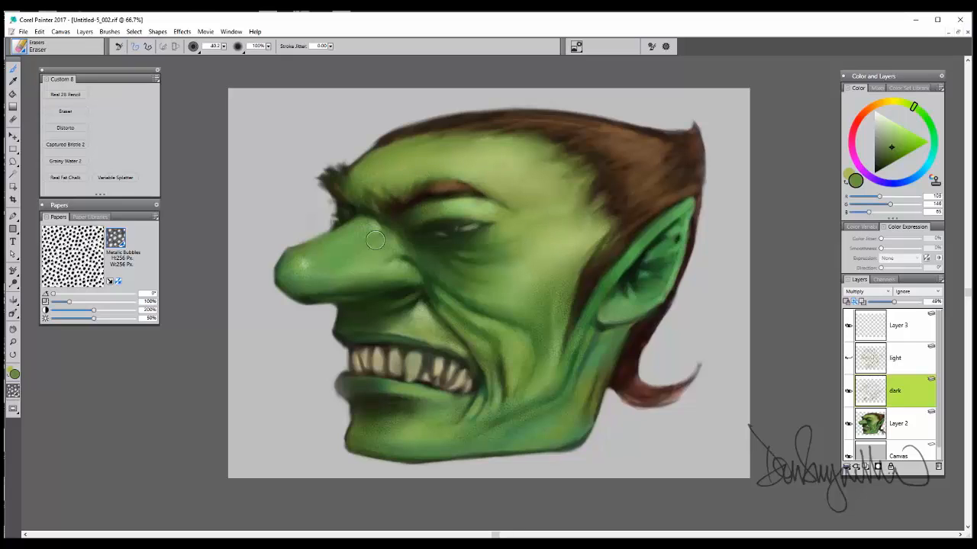
# - Show the light layer at 29% opacity and erase parts of its texture around the face, neck and jaw
pyautogui.click(847, 358)
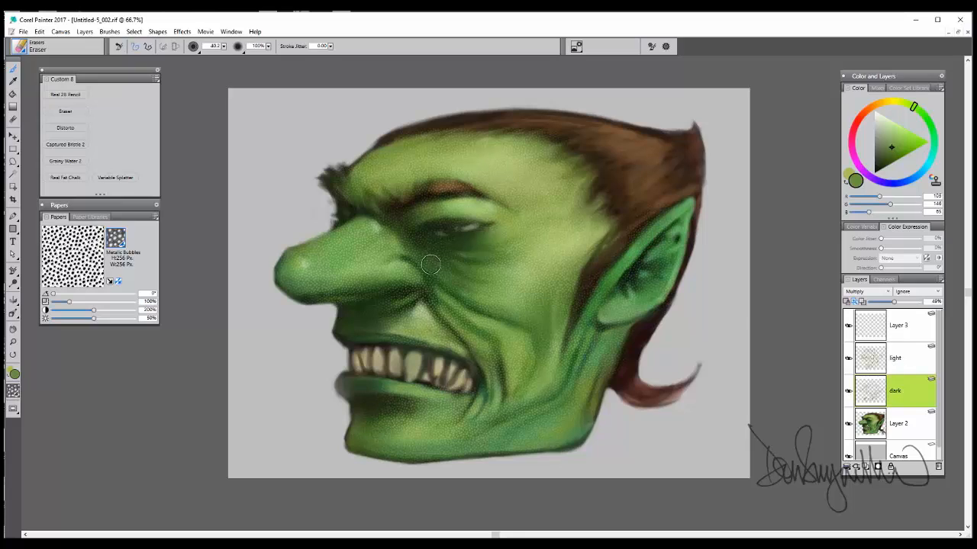
pyautogui.click(903, 360)
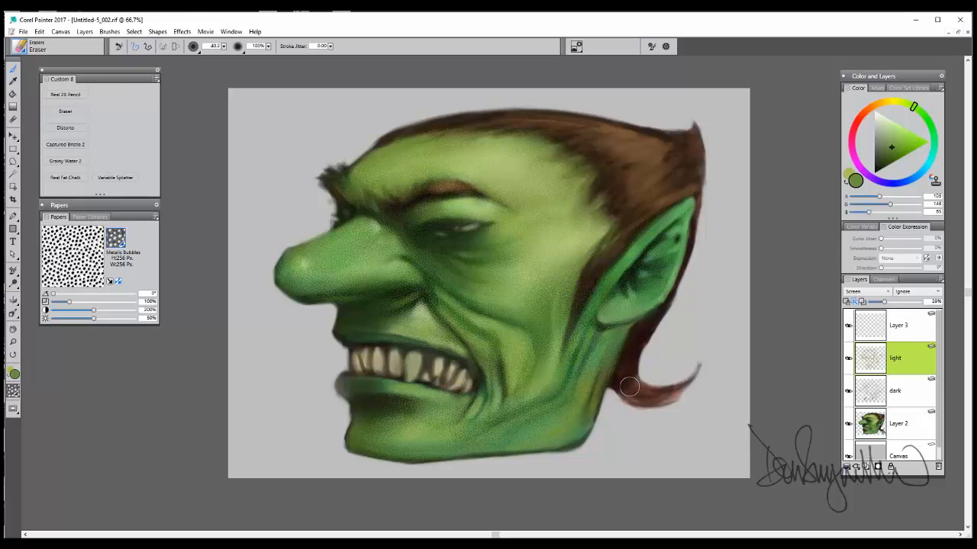
pyautogui.hotkey('ctrl', '+')
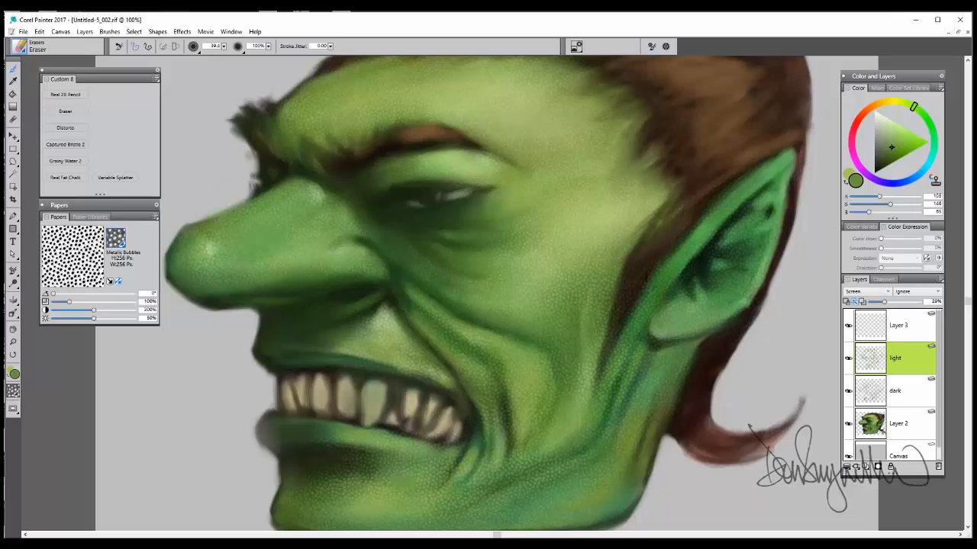
pyautogui.scroll(-3, 436, 200)
pyautogui.moveTo(626, 271); pyautogui.dragTo(629, 250)
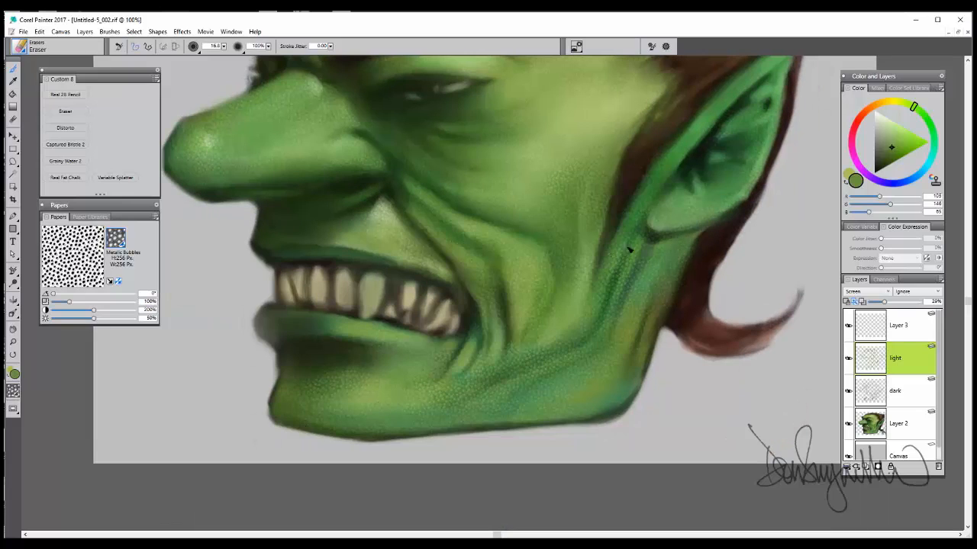
pyautogui.scroll(5, 386, 171)
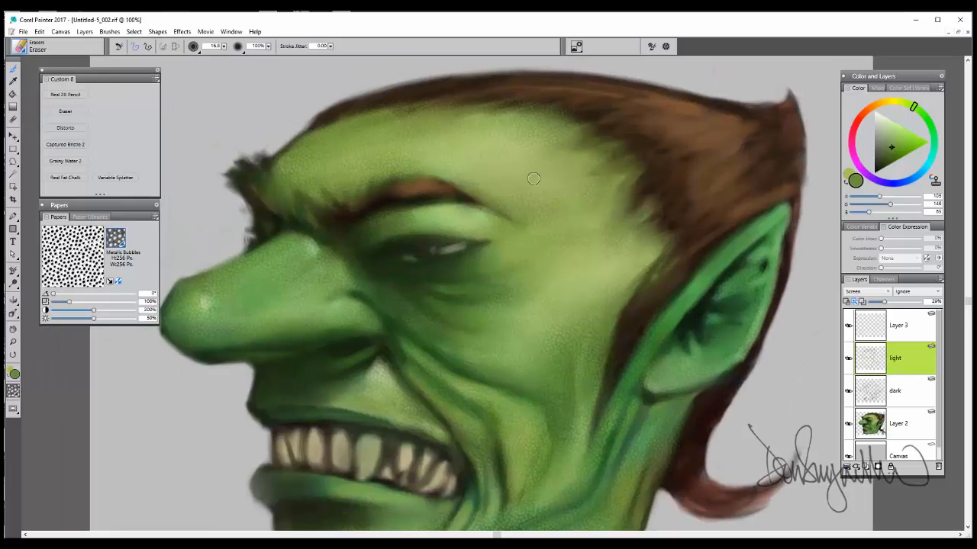
# - Lower the light layer's opacity to 20% and the dark layer's to 33%, and turn off the paper inversion
pyautogui.hotkey('ctrl', '-')
pyautogui.click(894, 391)
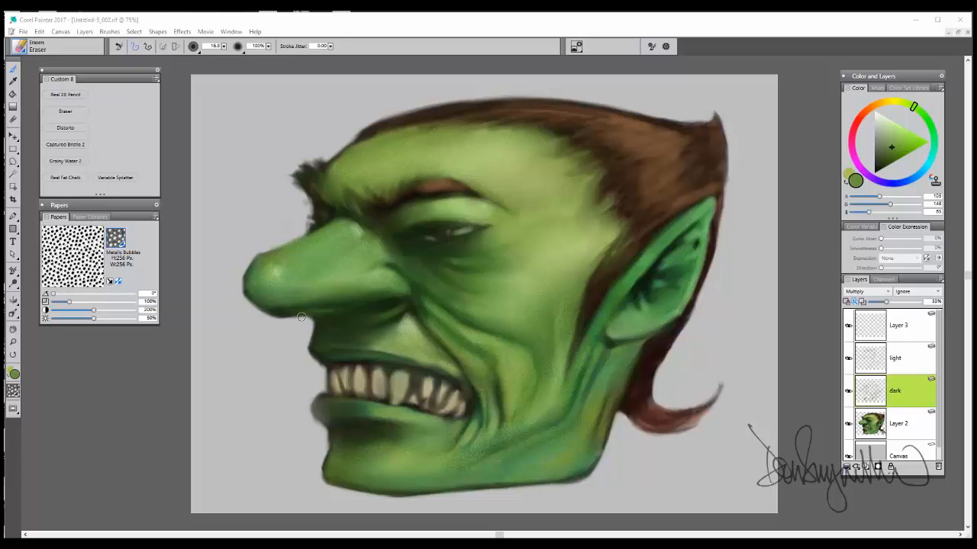
pyautogui.click(117, 282)
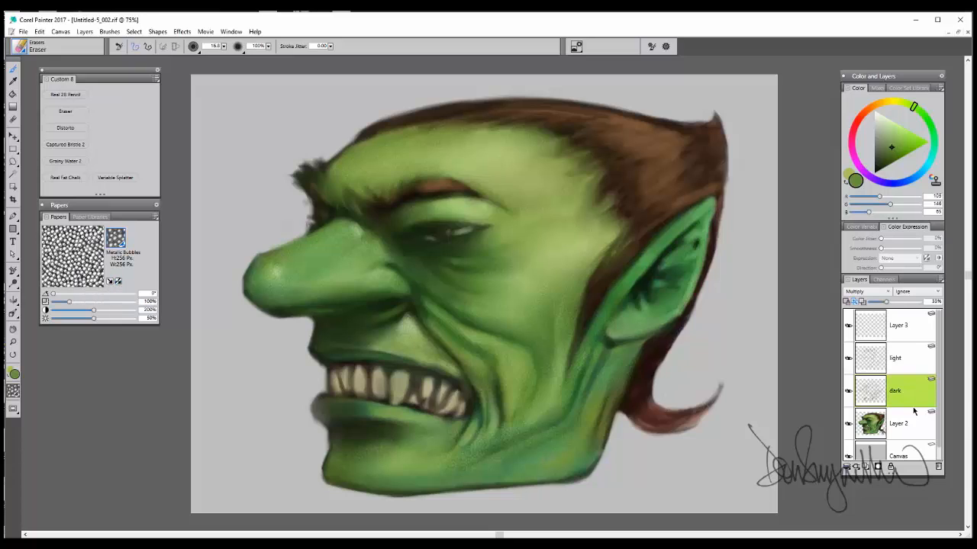
# - Make Layer 3 the active layer and switch to the Variable Splatter airbrush
pyautogui.click(904, 366)
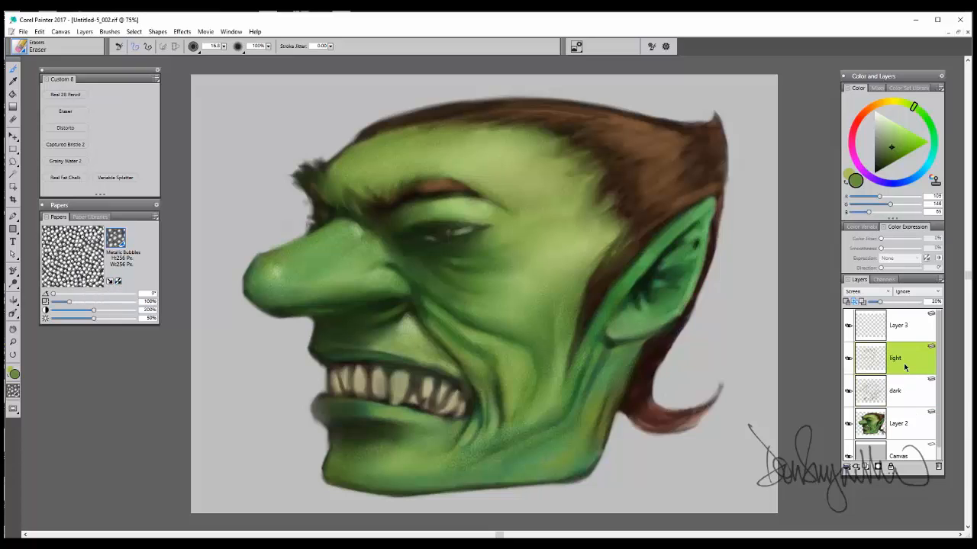
pyautogui.click(898, 392)
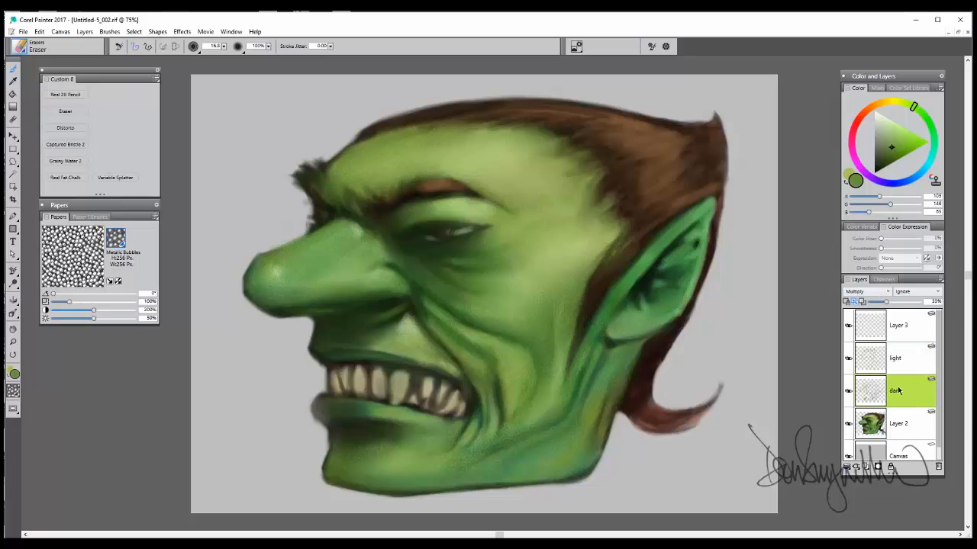
pyautogui.click(904, 328)
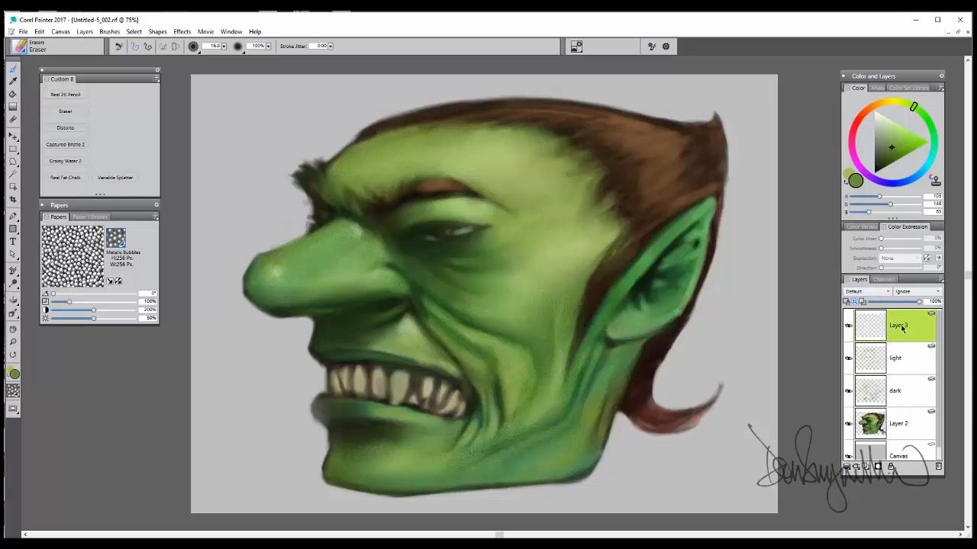
pyautogui.click(100, 178)
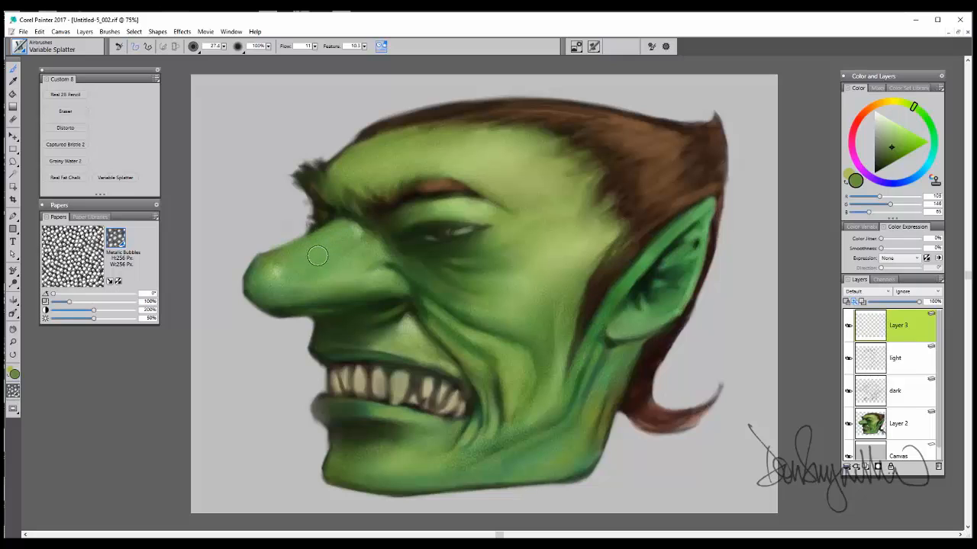
pyautogui.keyDown('alt'); pyautogui.click(447, 282); pyautogui.keyUp('alt')
pyautogui.moveTo(496, 273); pyautogui.dragTo(570, 278)
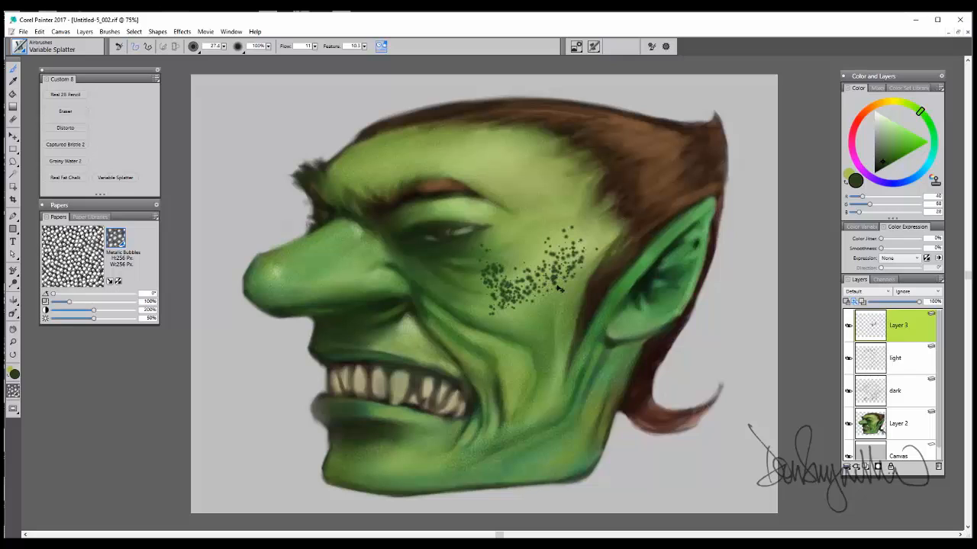
pyautogui.hotkey('ctrl', 'z')
# - Splatter speckles in a green sampled from the face over the forehead, cheek, nose and ear, using brush sizes 238.4 and 114.1
pyautogui.moveTo(514, 288)
pyautogui.mouseDown()
pyautogui.moveTo(584, 351)
pyautogui.moveTo(574, 339)
pyautogui.mouseUp()
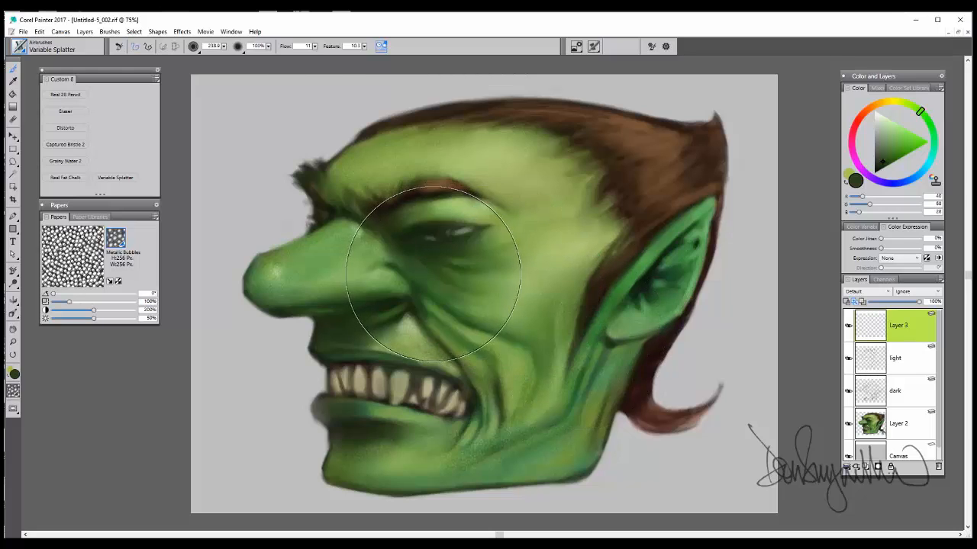
pyautogui.keyDown('alt'); pyautogui.click(438, 275); pyautogui.keyUp('alt')
pyautogui.moveTo(553, 268); pyautogui.dragTo(499, 191)
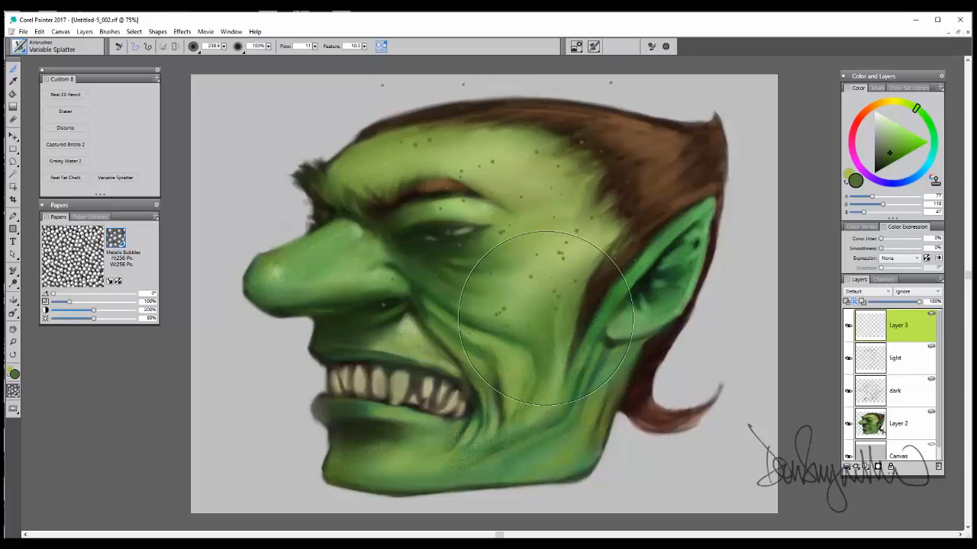
pyautogui.keyDown('ctrl'); pyautogui.keyDown('alt'); pyautogui.moveTo(536, 316); pyautogui.dragTo(555, 351); pyautogui.keyUp('alt'); pyautogui.keyUp('ctrl')
pyautogui.moveTo(528, 331)
pyautogui.mouseDown()
pyautogui.moveTo(585, 336)
pyautogui.moveTo(488, 317)
pyautogui.moveTo(349, 265)
pyautogui.moveTo(574, 308)
pyautogui.moveTo(448, 281)
pyautogui.moveTo(304, 277)
pyautogui.moveTo(348, 240)
pyautogui.moveTo(471, 287)
pyautogui.moveTo(674, 283)
pyautogui.mouseUp()
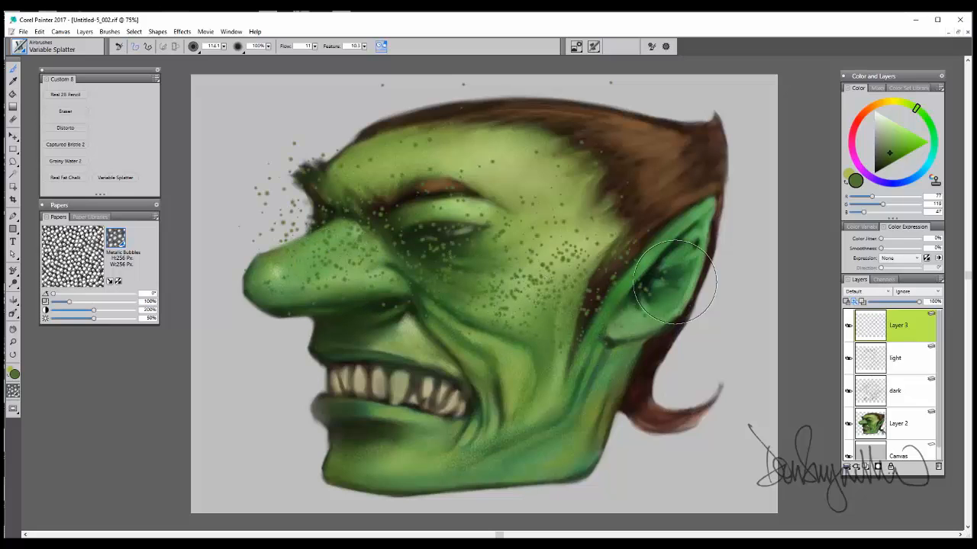
# - Set Layer 3's blending to Multiply and lower its opacity to 16%
pyautogui.click(866, 291)
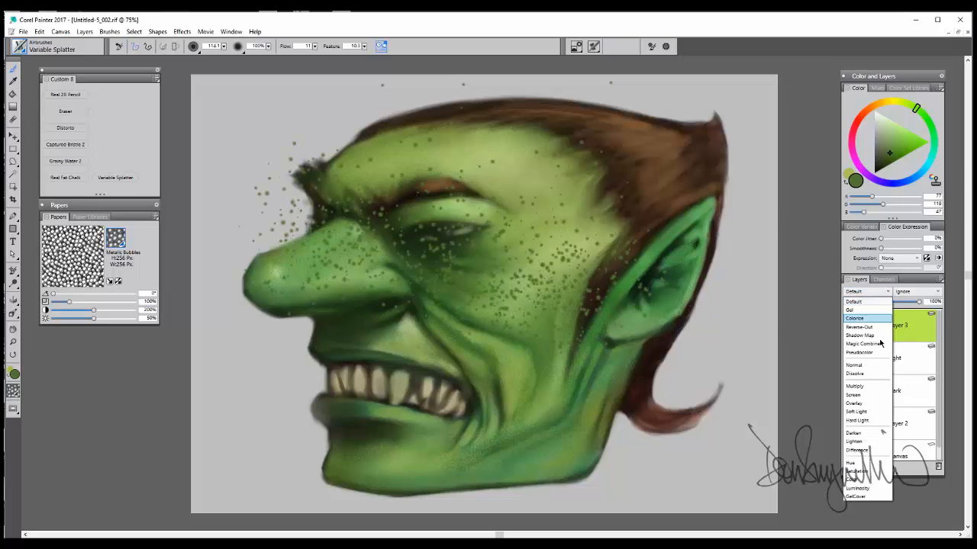
pyautogui.click(856, 386)
pyautogui.moveTo(919, 301); pyautogui.dragTo(880, 302)
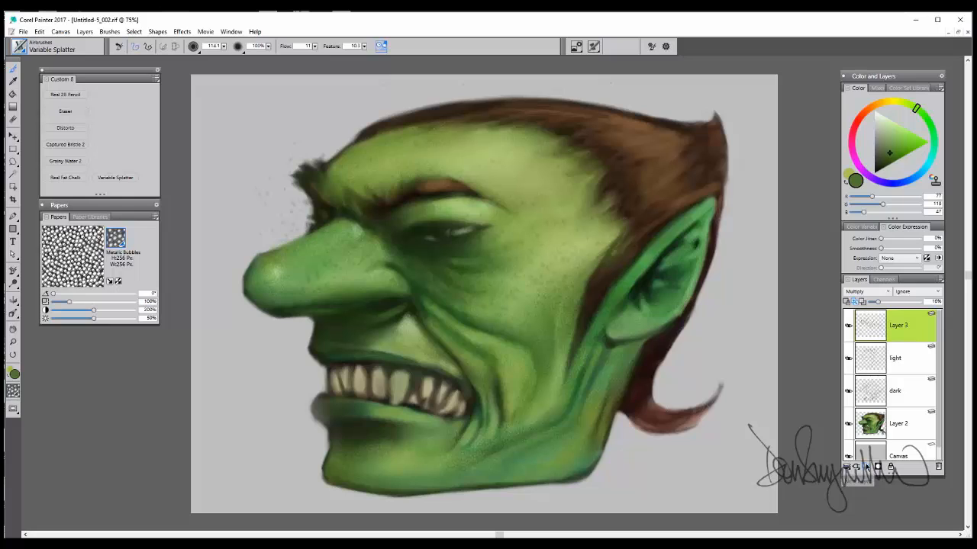
# - Add a new layer in Screen mode, splatter speckles across the cheek, eye and nose, and lower its opacity to 32%
pyautogui.click(867, 467)
pyautogui.click(877, 293)
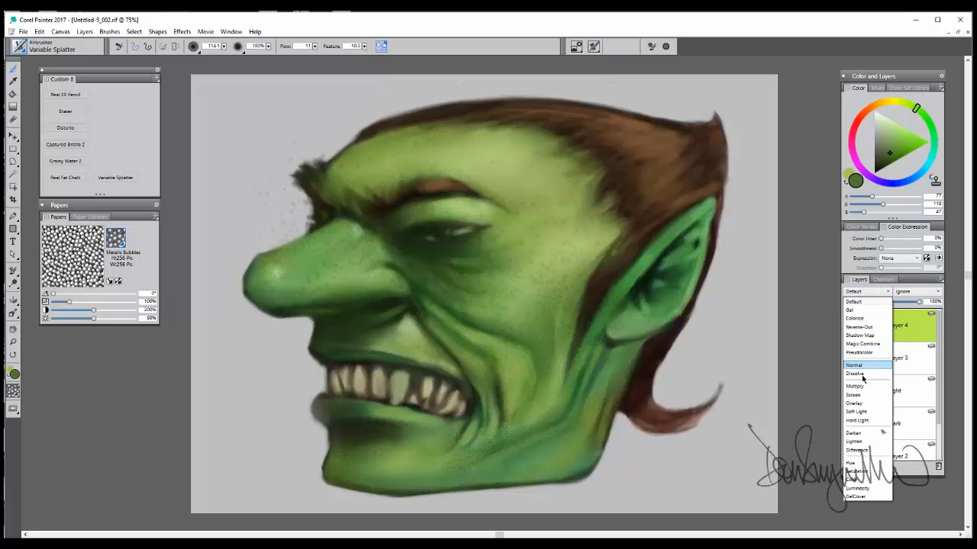
pyautogui.click(853, 395)
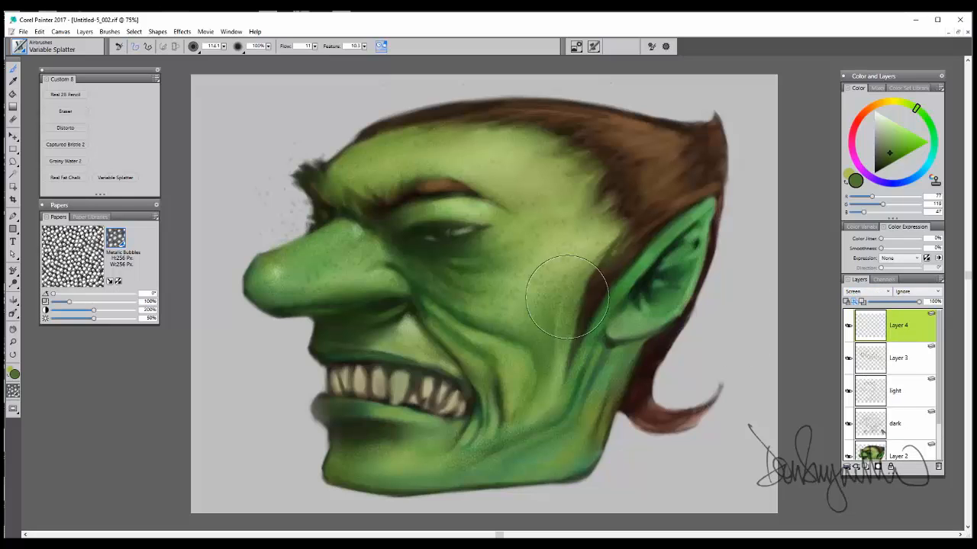
pyautogui.moveTo(554, 286)
pyautogui.mouseDown()
pyautogui.moveTo(427, 282)
pyautogui.moveTo(313, 259)
pyautogui.mouseUp()
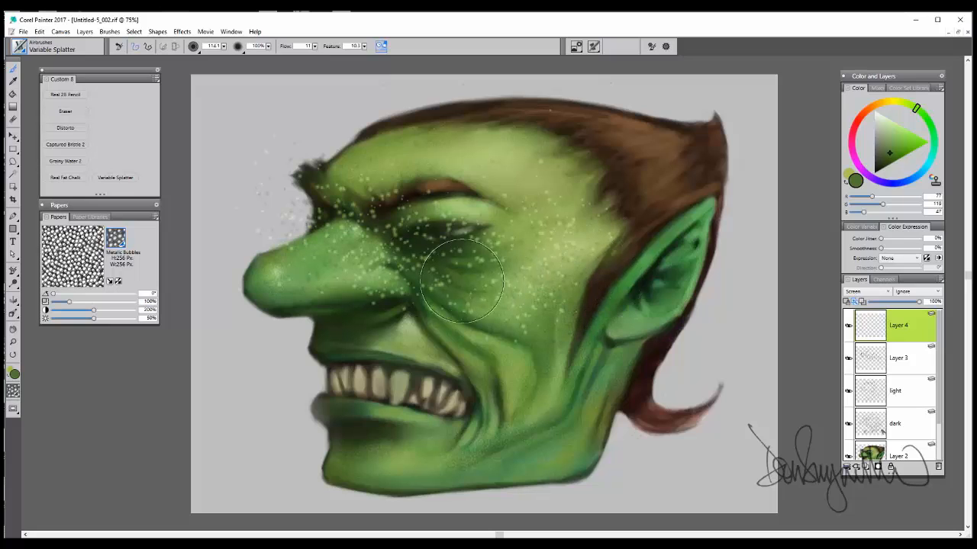
pyautogui.moveTo(919, 302); pyautogui.dragTo(890, 303)
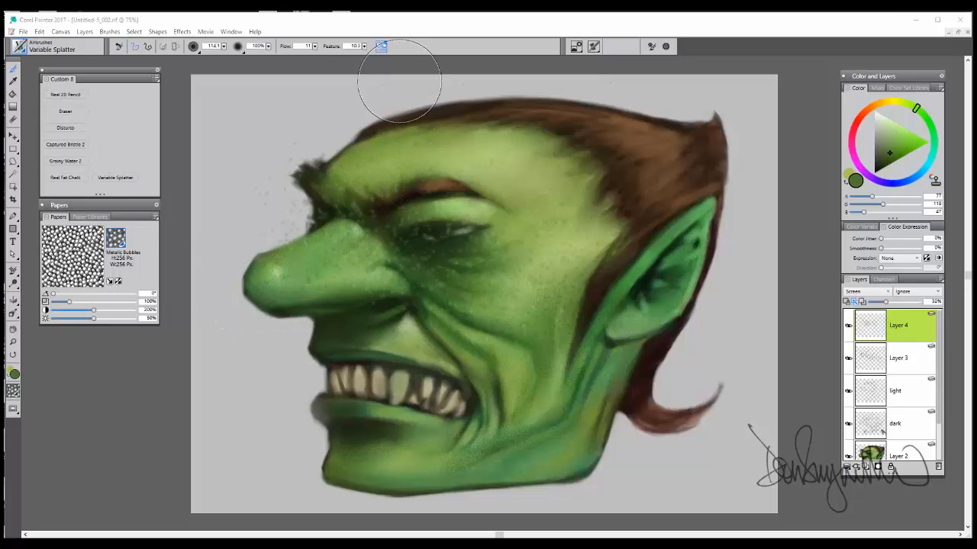
# - Erase excess speckles around the eye and clean up the spill outside the face across the texture layers
pyautogui.click(66, 112)
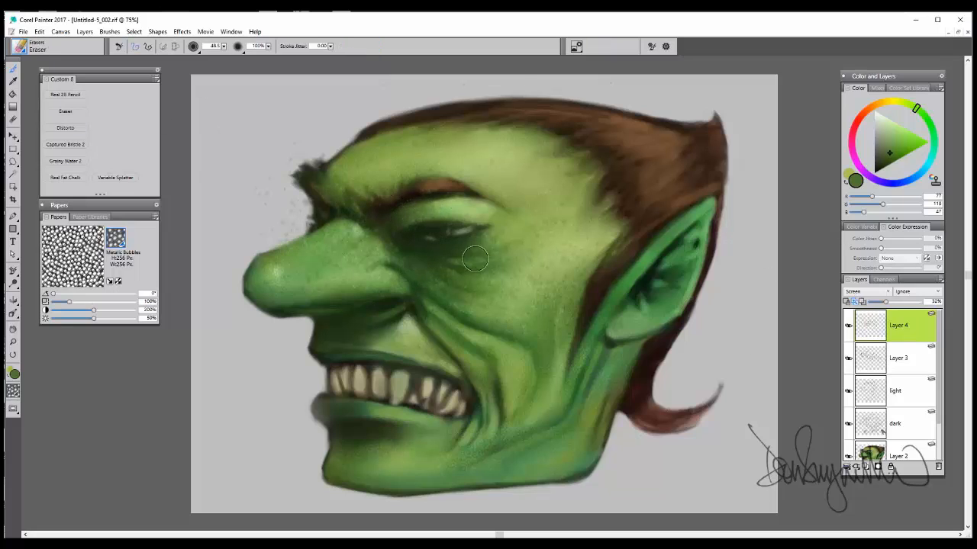
pyautogui.click(928, 373)
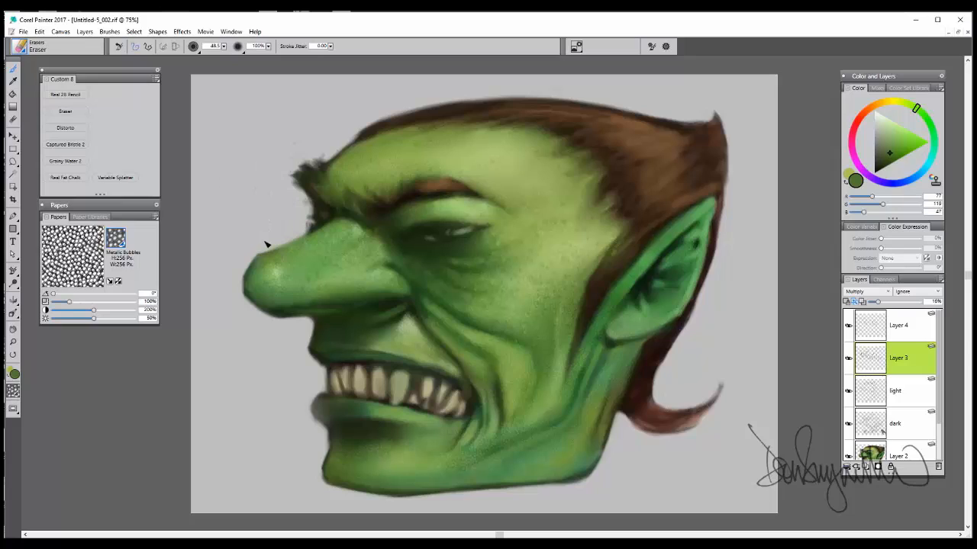
pyautogui.click(904, 329)
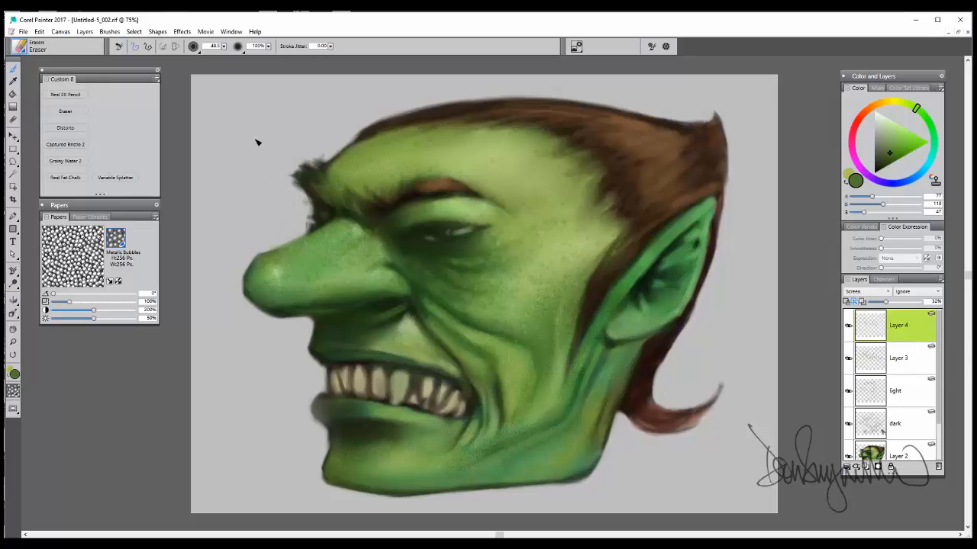
pyautogui.click(904, 360)
pyautogui.click(897, 403)
pyautogui.click(908, 431)
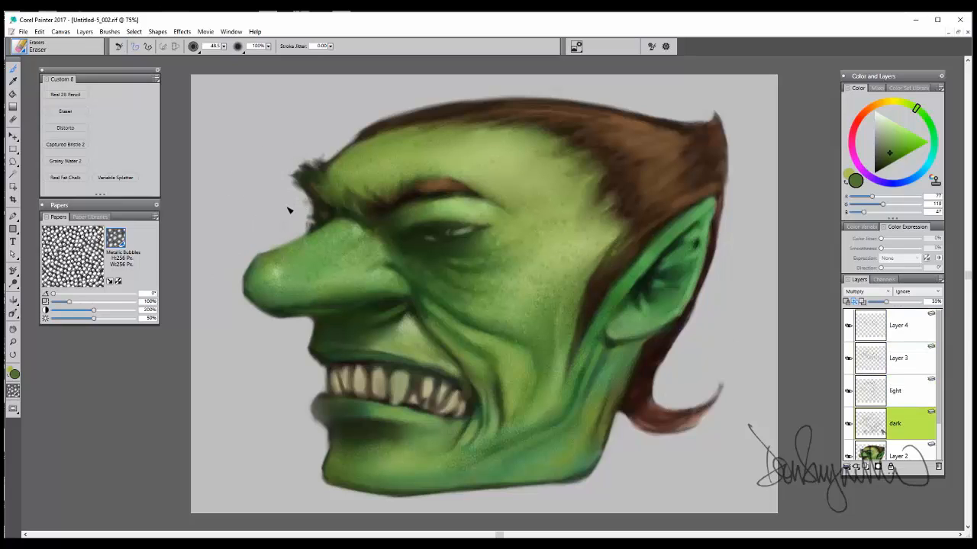
# - Collapse Layer 4, Layer 3, light, dark and Layer 2 into a single layer above the canvas
pyautogui.click(900, 329)
pyautogui.keyDown('shift'); pyautogui.click(902, 429); pyautogui.keyUp('shift')
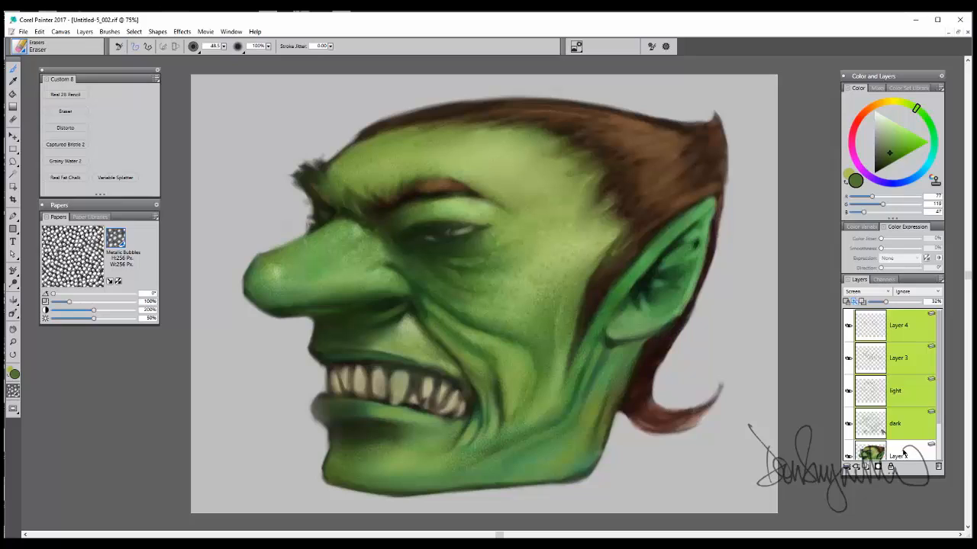
pyautogui.keyDown('shift'); pyautogui.click(903, 455); pyautogui.keyUp('shift')
pyautogui.scroll(-1, 938, 396)
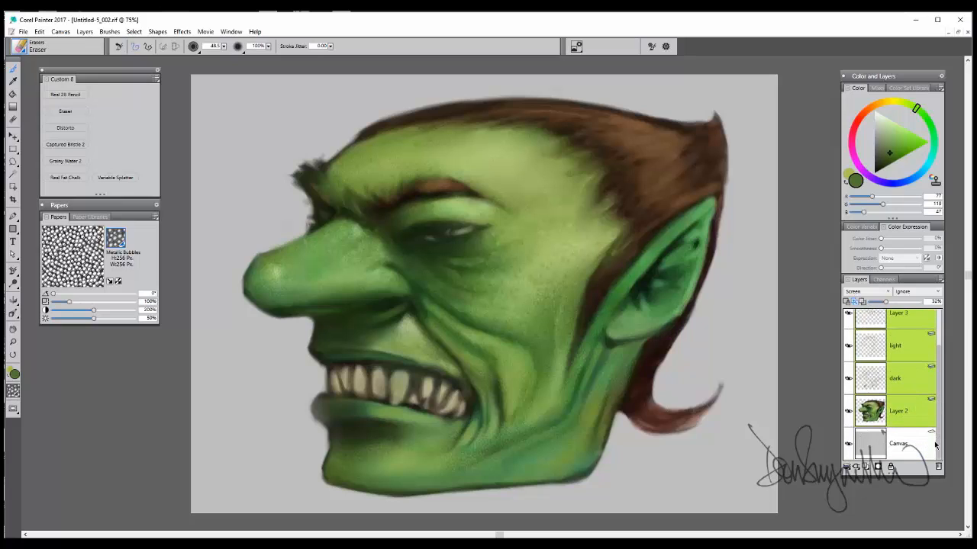
pyautogui.click(846, 470)
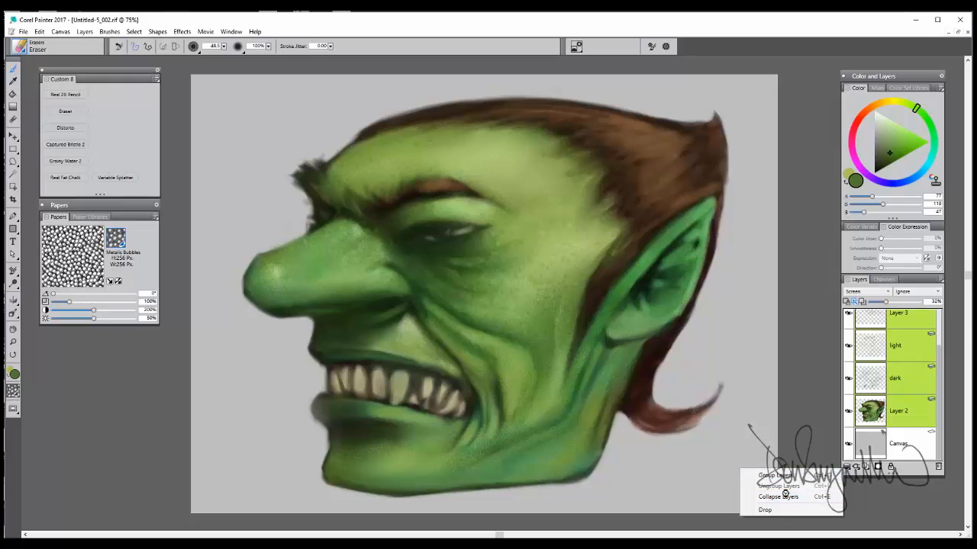
pyautogui.click(785, 496)
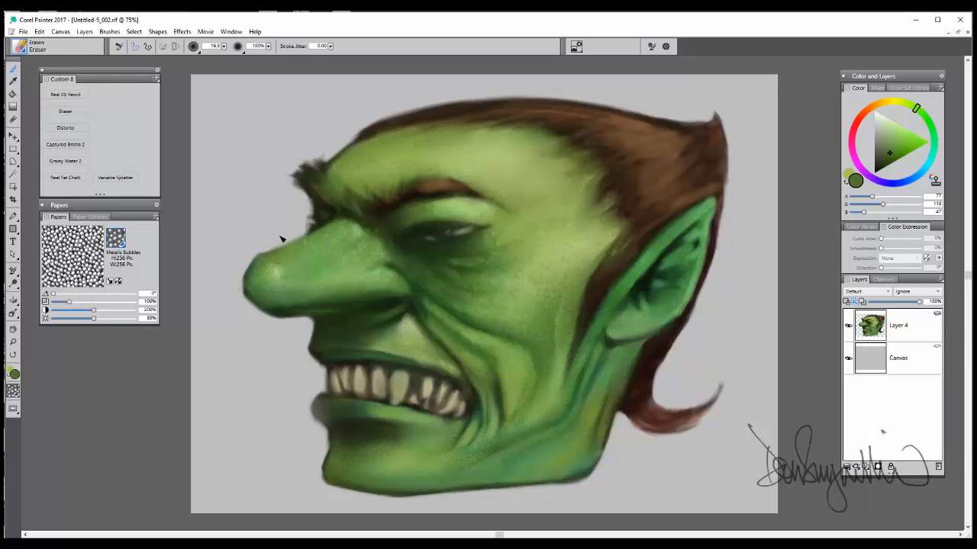